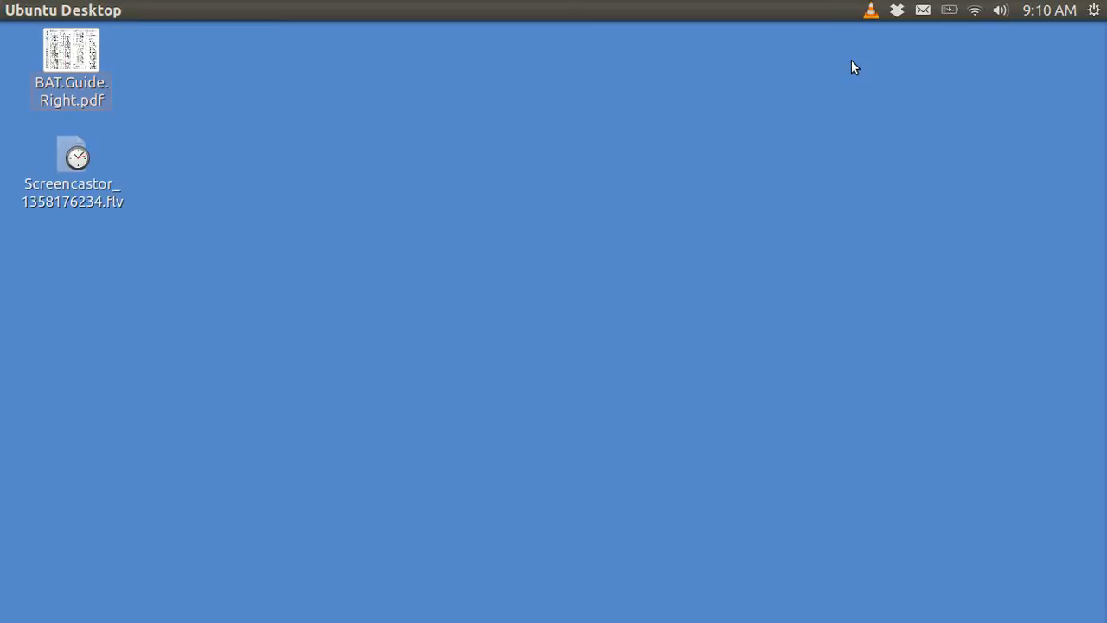
# - Switch to the adjacent workspace (Ctrl+Alt+Up) where a video is showing
pyautogui.hotkey('ctrl', 'alt', 'Up')
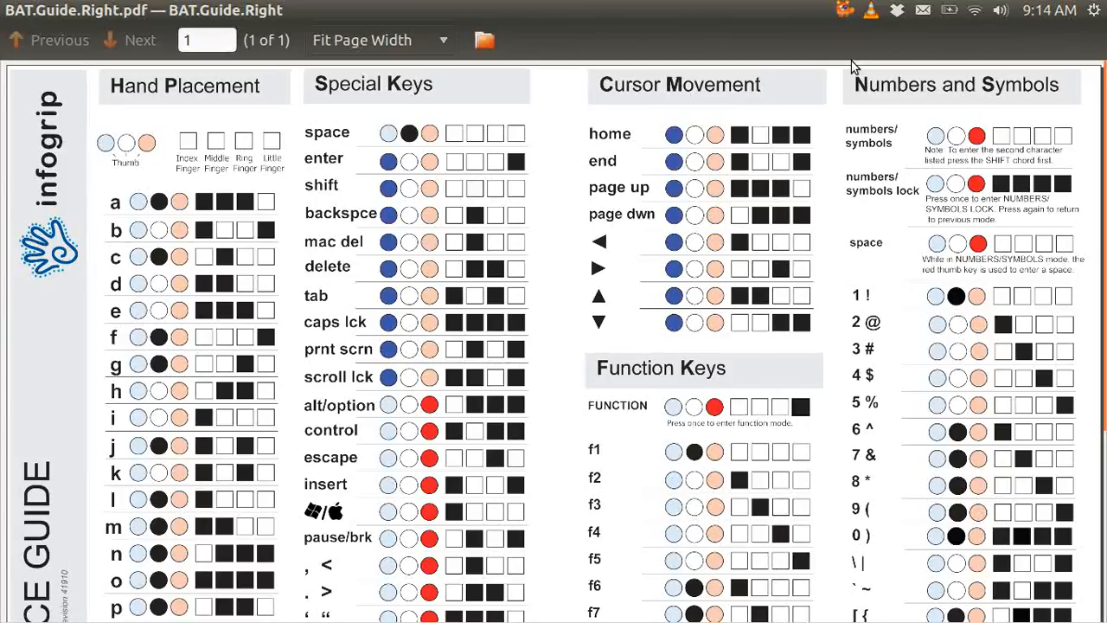
pyautogui.scroll(-1, 851, 67)
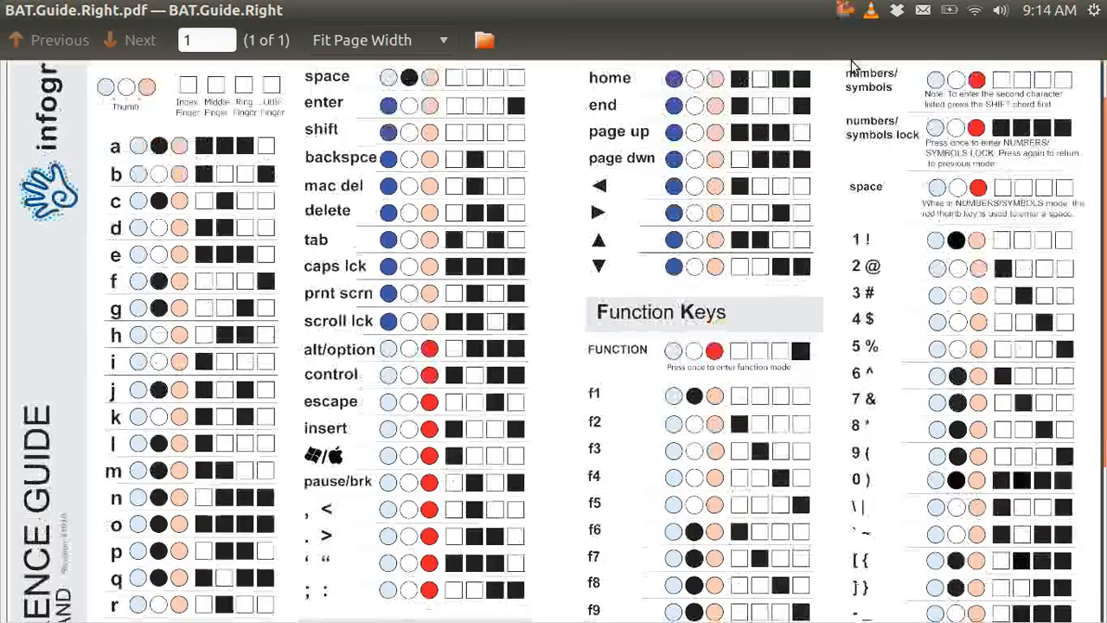
pyautogui.scroll(-1, 852, 66)
pyautogui.scroll(-1, 852, 67)
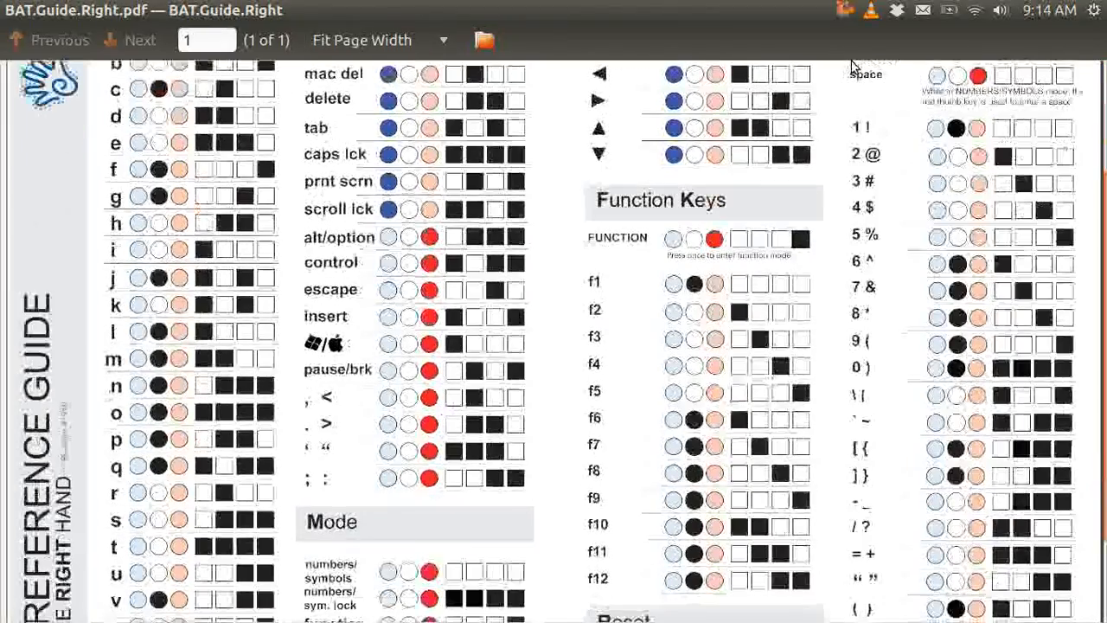
pyautogui.scroll(-1, 852, 67)
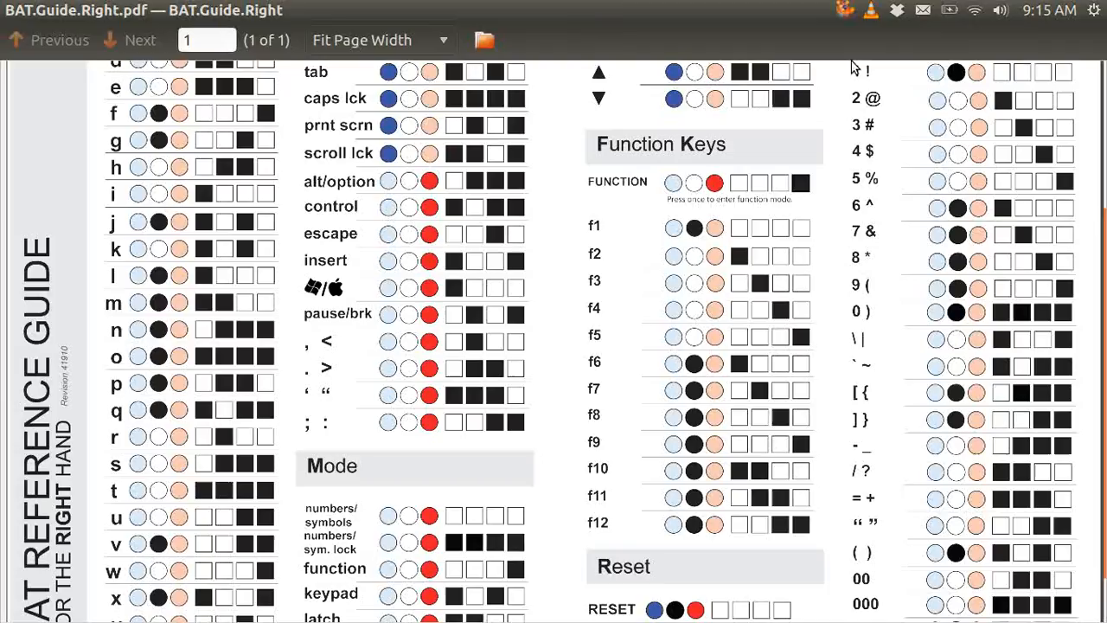
pyautogui.scroll(-1, 854, 67)
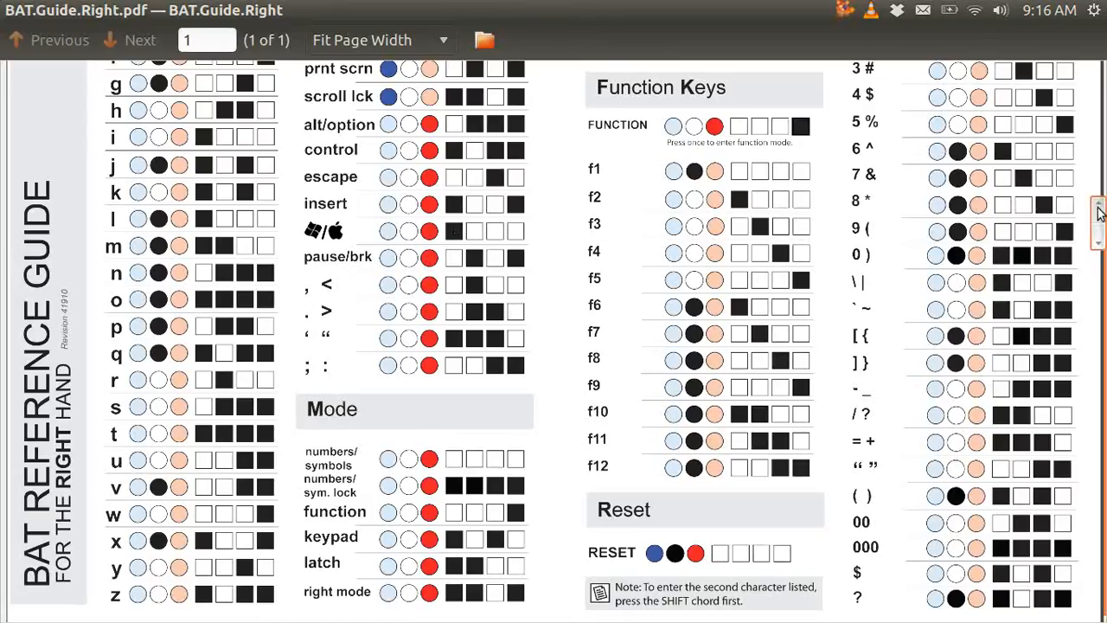
pyautogui.moveTo(1100, 212); pyautogui.dragTo(1103, 54)
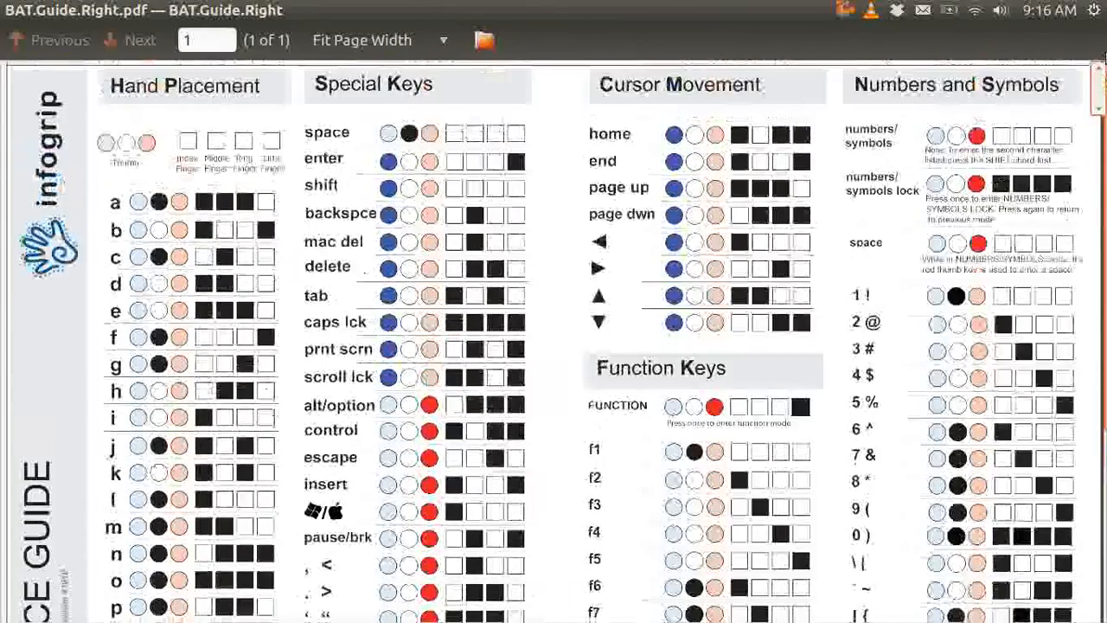